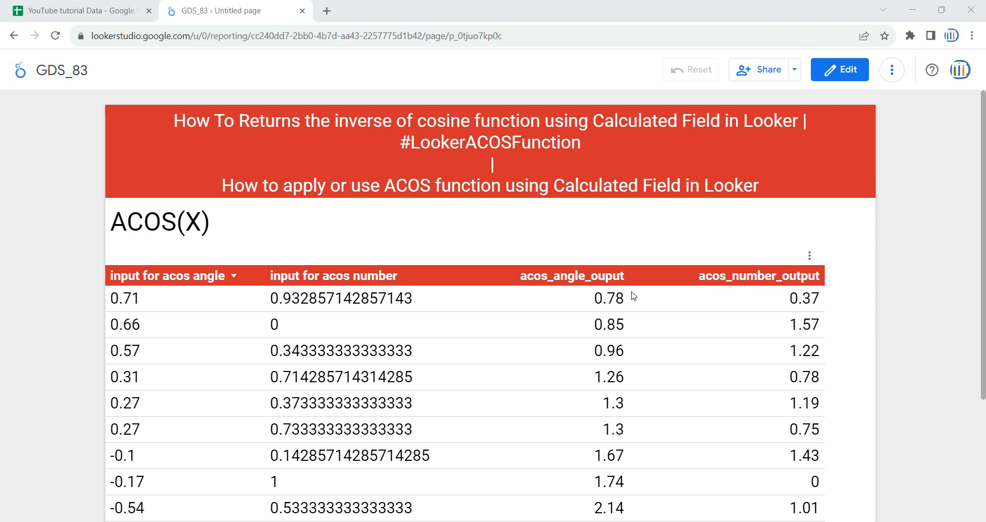
# - Switch to the YouTube tutorial Data spreadsheet and review the acos number and acos angle input columns
pyautogui.click(82, 10)
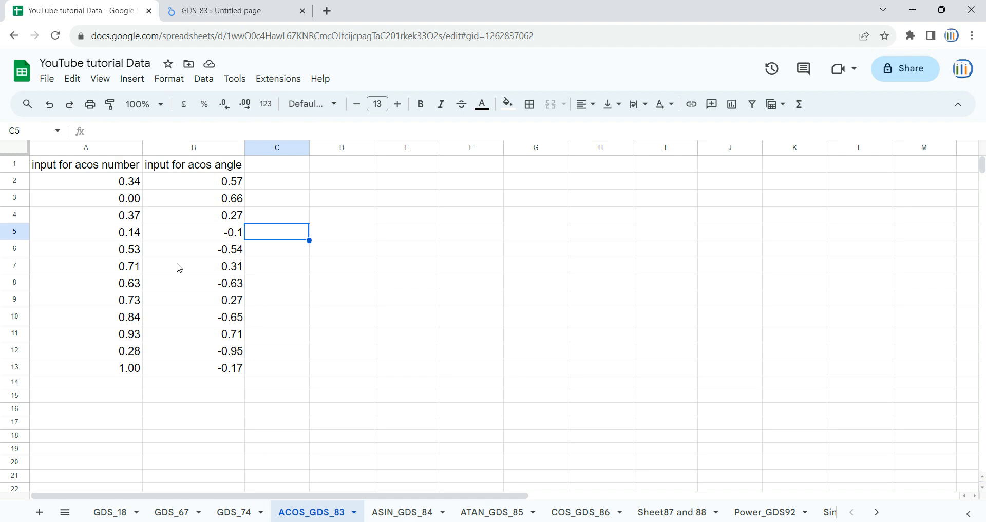
pyautogui.click(137, 171)
pyautogui.click(193, 170)
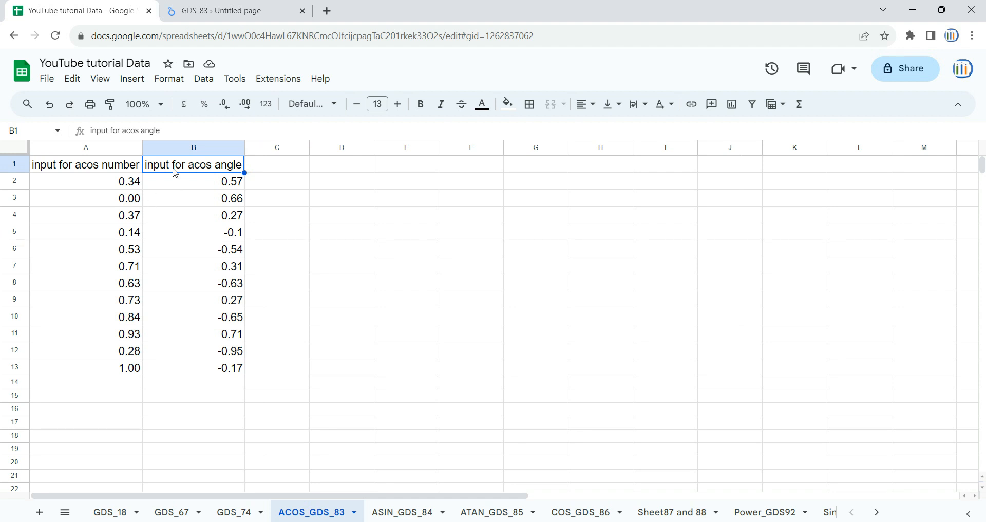
# - Return to the GDS_83 report and highlight the ACOS(X) syntax and its X argument
pyautogui.click(232, 7)
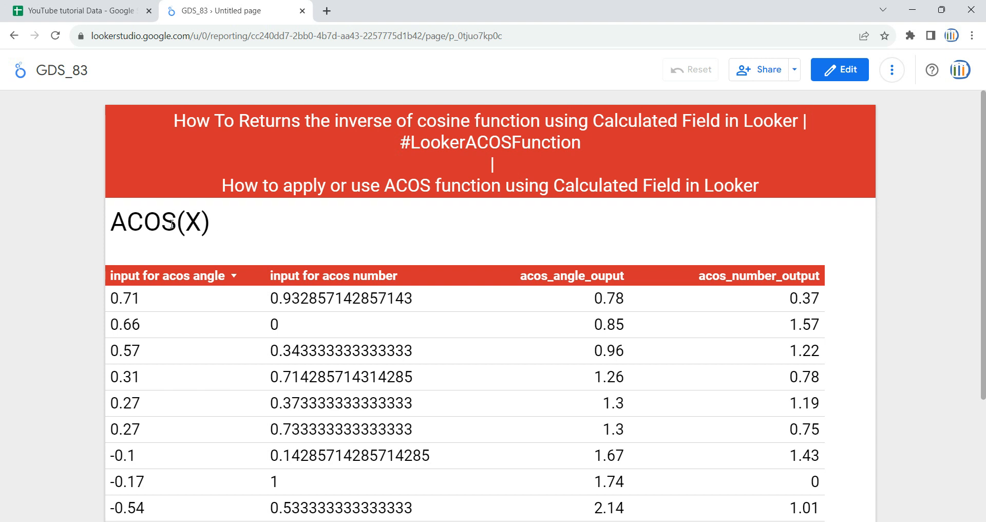
pyautogui.moveTo(117, 222); pyautogui.dragTo(200, 221)
pyautogui.click(191, 220)
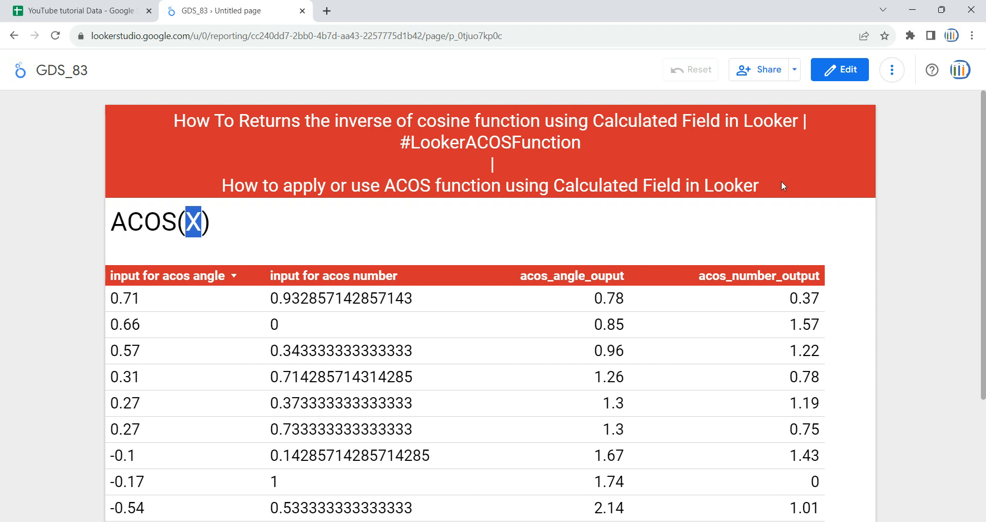
# - Open the GDS_83 report for editing and add a new blank page
pyautogui.click(837, 76)
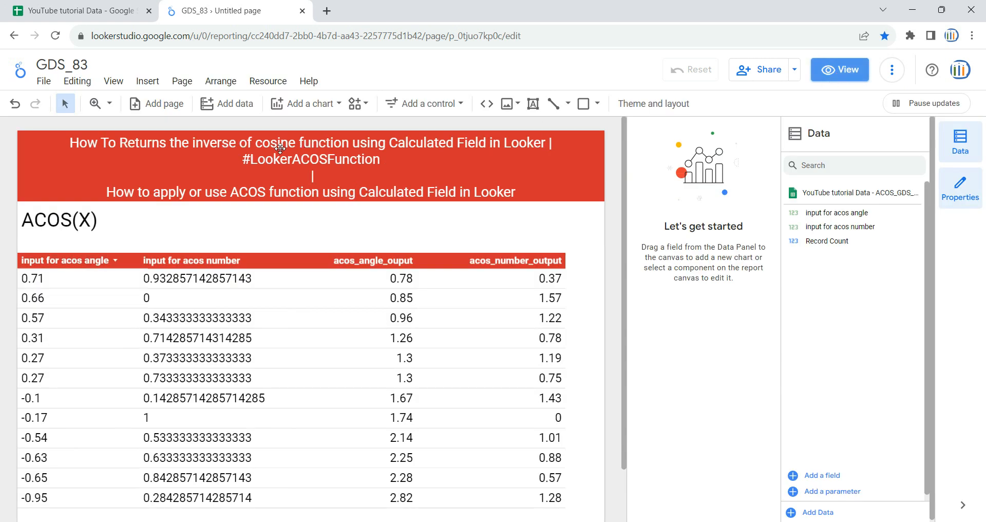
pyautogui.click(181, 87)
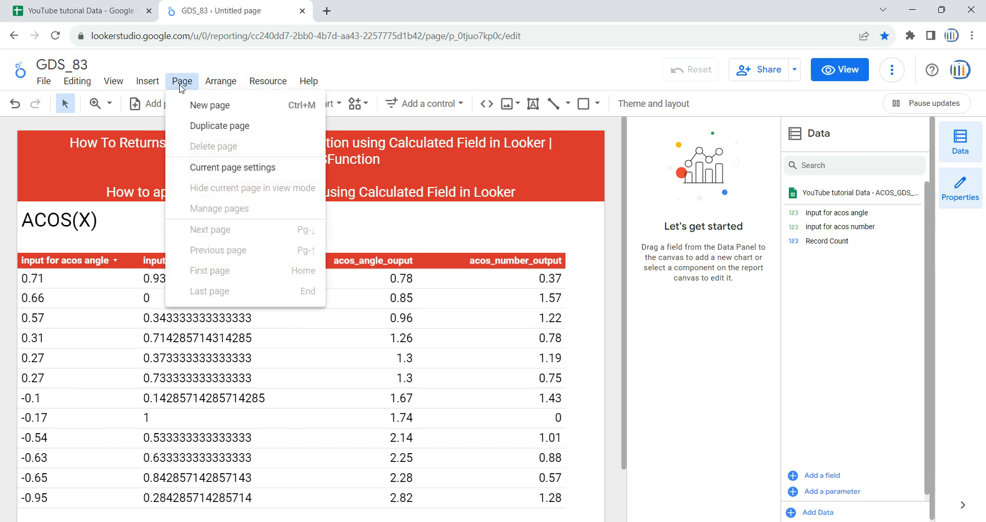
pyautogui.click(207, 105)
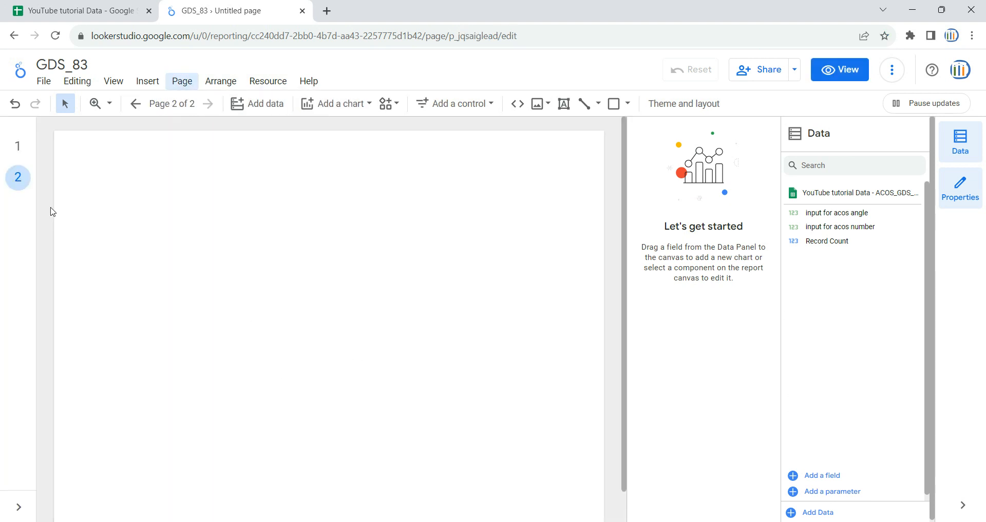
# - Copy the red title banner from page 1 onto page 2
pyautogui.click(18, 146)
pyautogui.click(133, 163)
pyautogui.hotkey('ctrl', 'c')
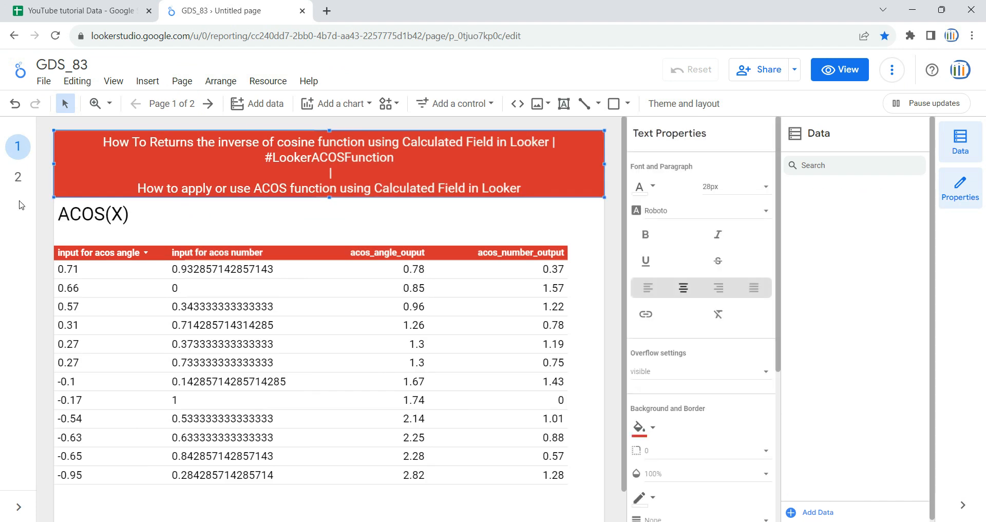
pyautogui.click(18, 178)
pyautogui.hotkey('ctrl', 'v')
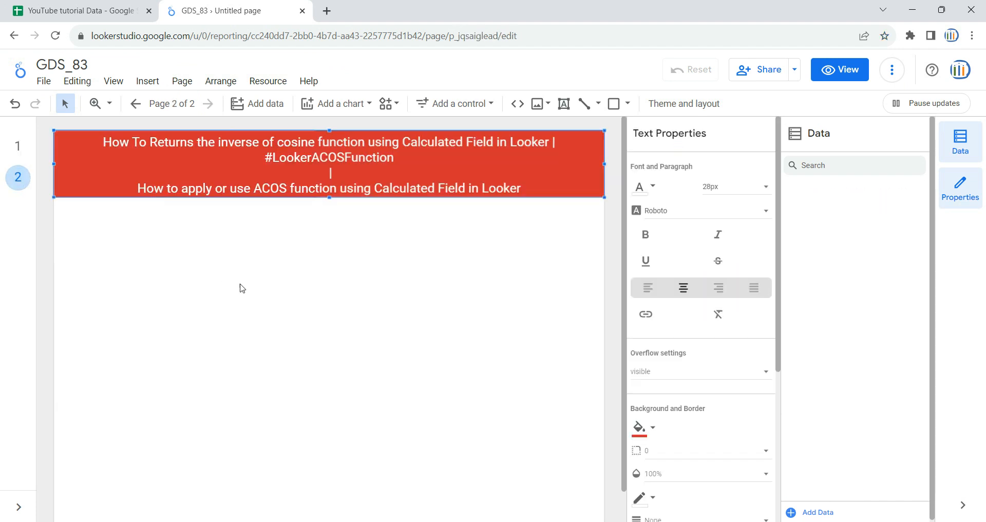
pyautogui.click(242, 288)
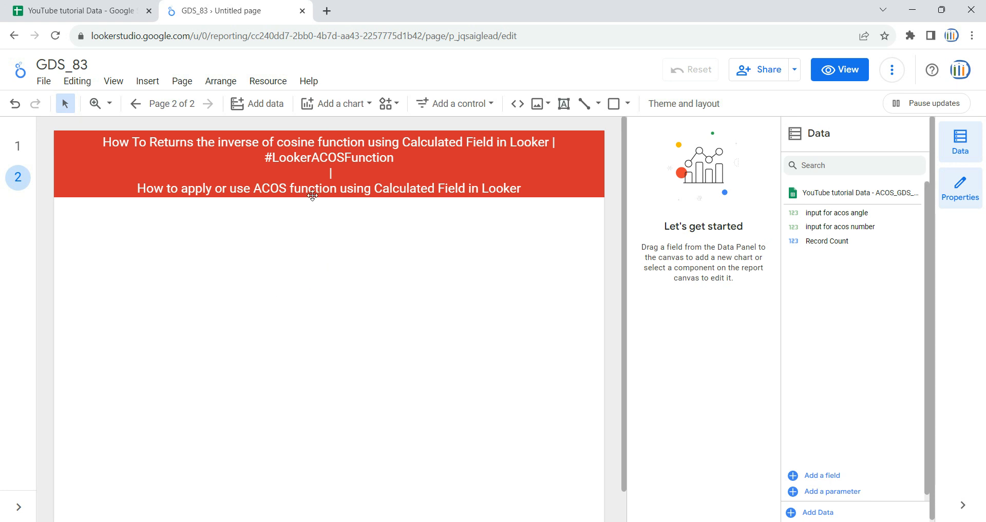
# - Insert a table chart below the title banner and enlarge it to nearly the page width and tall enough for all rows
pyautogui.click(357, 108)
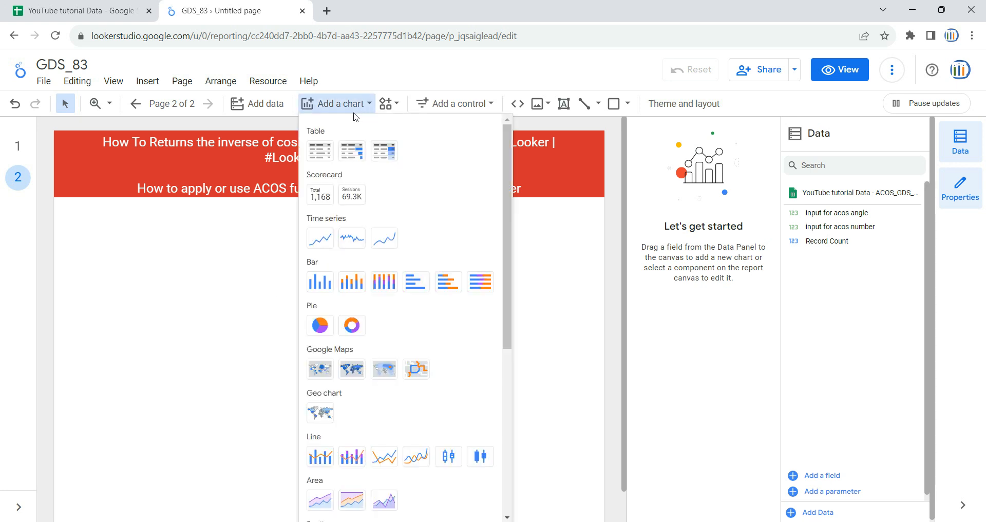
pyautogui.click(320, 151)
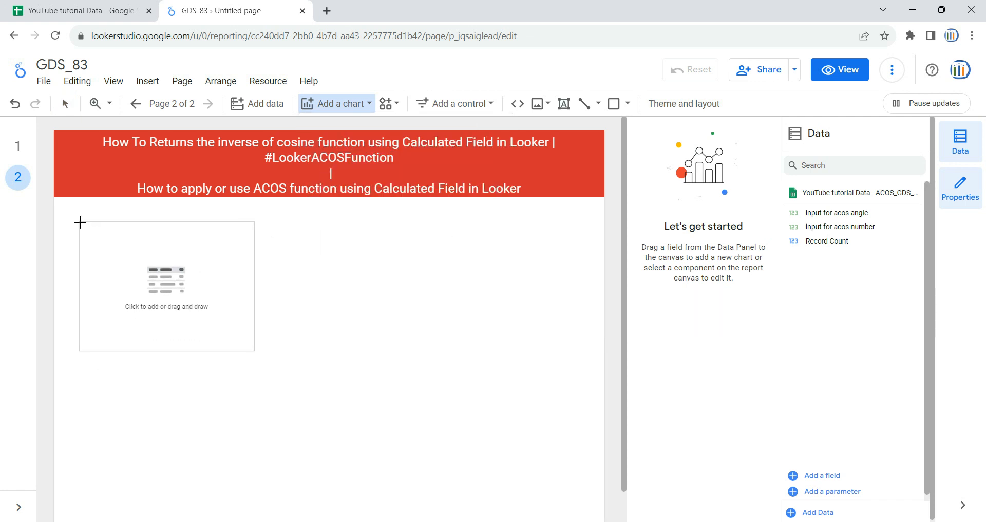
pyautogui.click(72, 220)
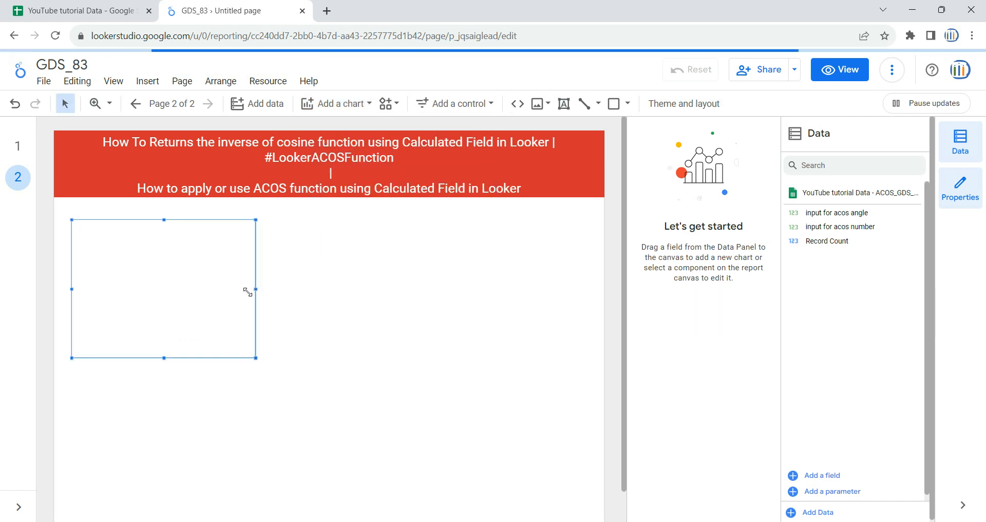
pyautogui.moveTo(257, 290); pyautogui.dragTo(595, 308)
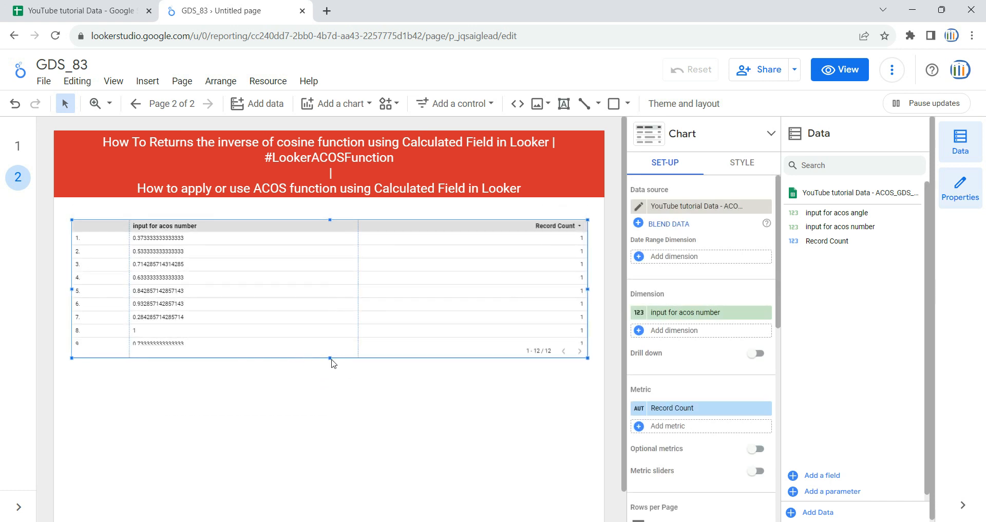
pyautogui.moveTo(331, 358); pyautogui.dragTo(334, 483)
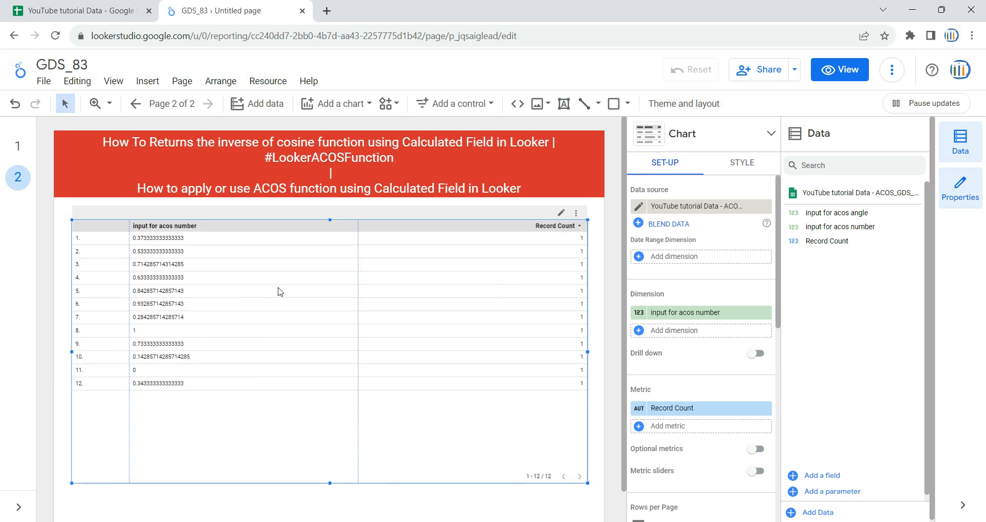
# - Keep the YouTube tutorial Data ACOS source and set the table's dimensions to input for acos angle and input for acos number
pyautogui.click(649, 208)
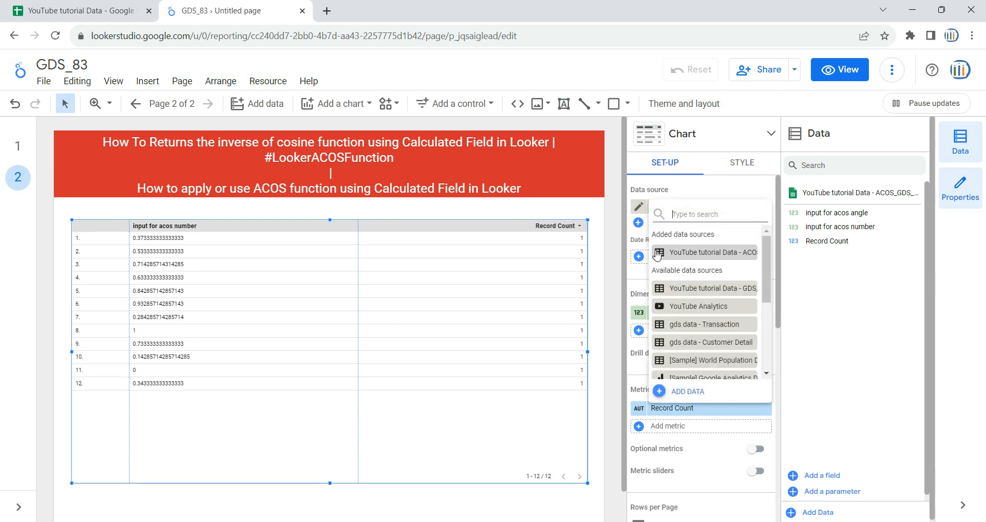
pyautogui.click(708, 255)
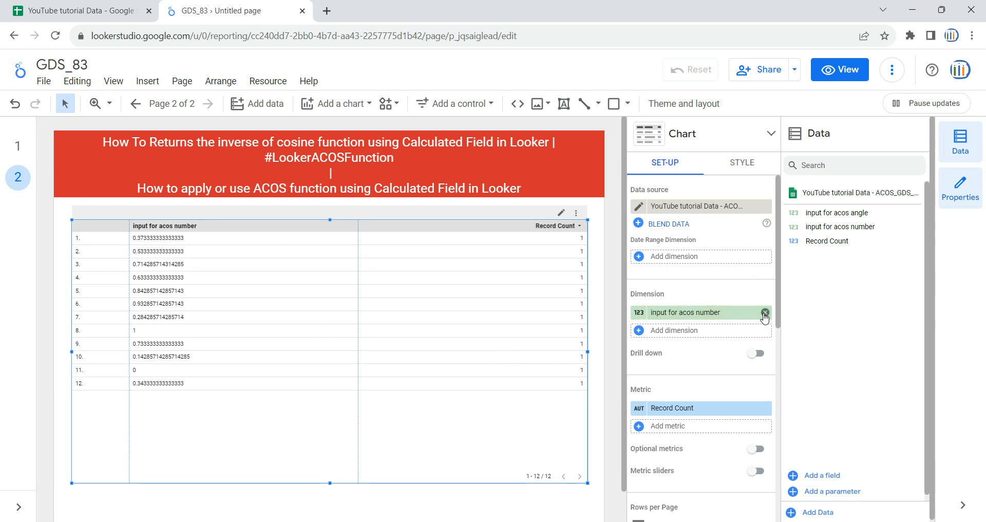
pyautogui.click(765, 313)
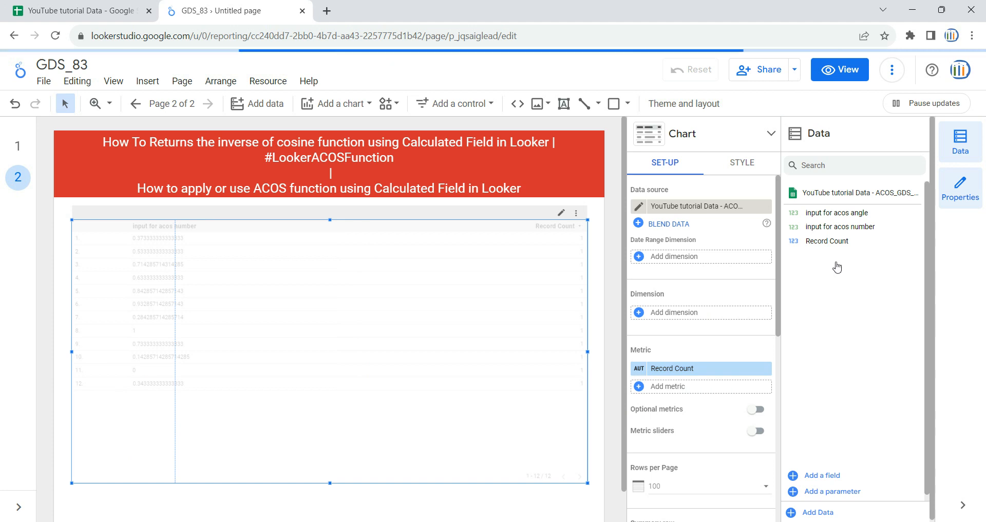
pyautogui.moveTo(818, 216); pyautogui.dragTo(701, 314)
pyautogui.moveTo(853, 226); pyautogui.dragTo(720, 336)
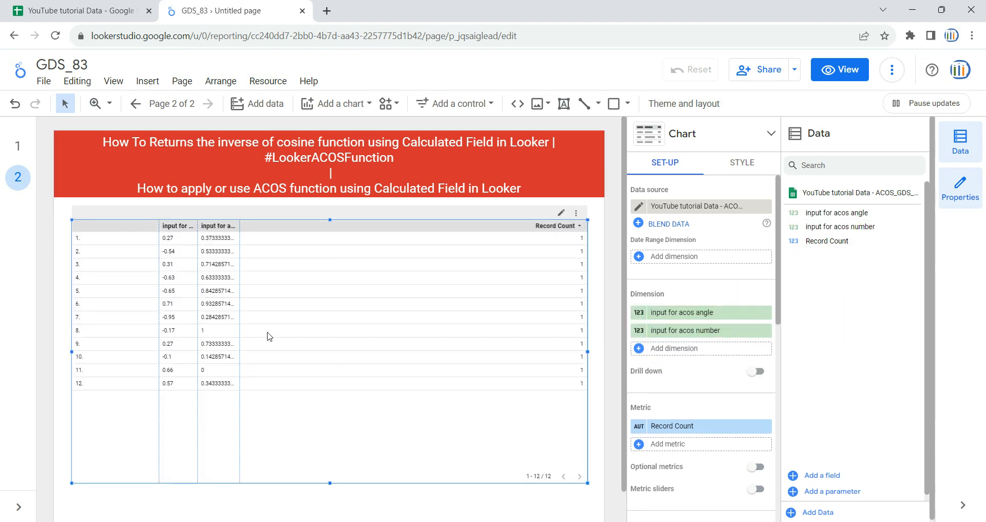
# - Widen the table's two dimension columns and remove the Record Count metric
pyautogui.moveTo(159, 304); pyautogui.dragTo(112, 307)
pyautogui.moveTo(240, 289); pyautogui.dragTo(298, 297)
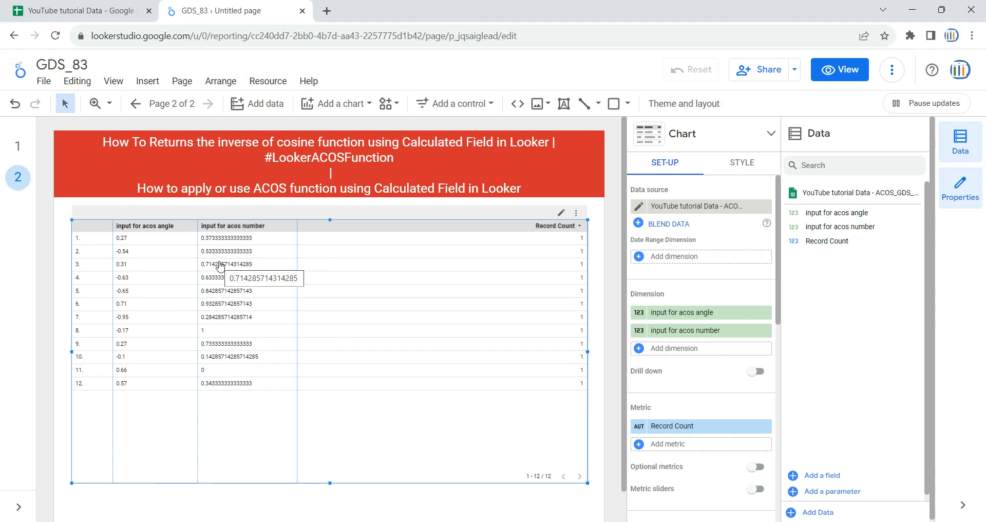
pyautogui.click(766, 426)
pyautogui.click(756, 427)
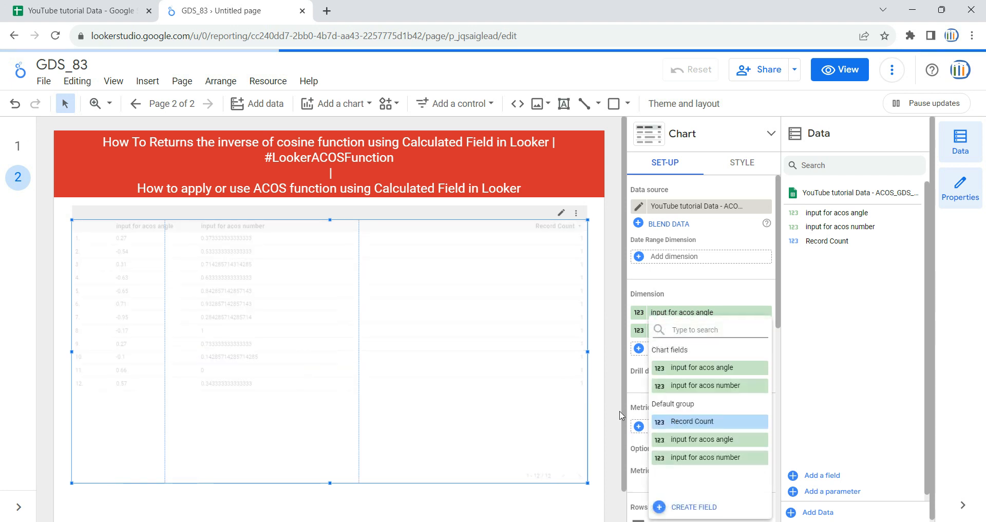
pyautogui.click(642, 402)
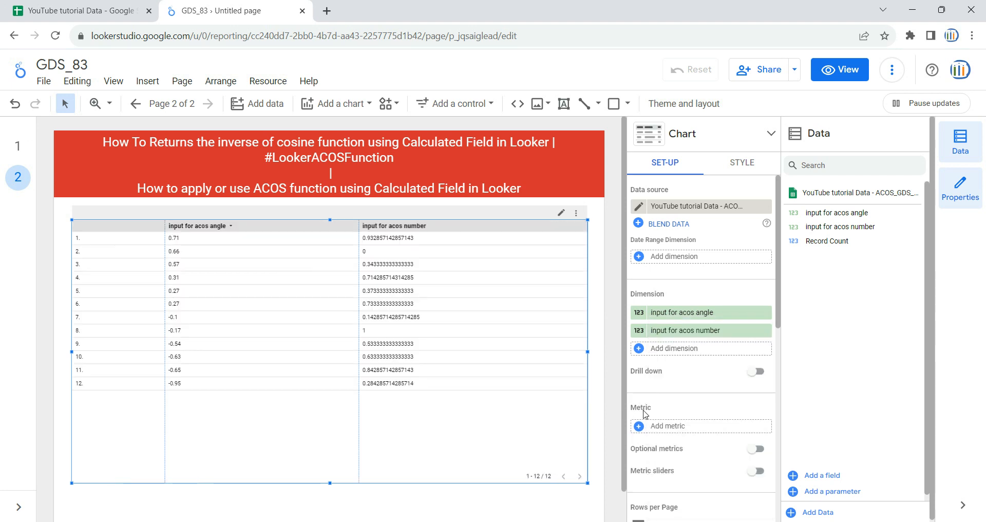
# - Create a new calculated metric field for the table named acos_angle_output
pyautogui.click(677, 426)
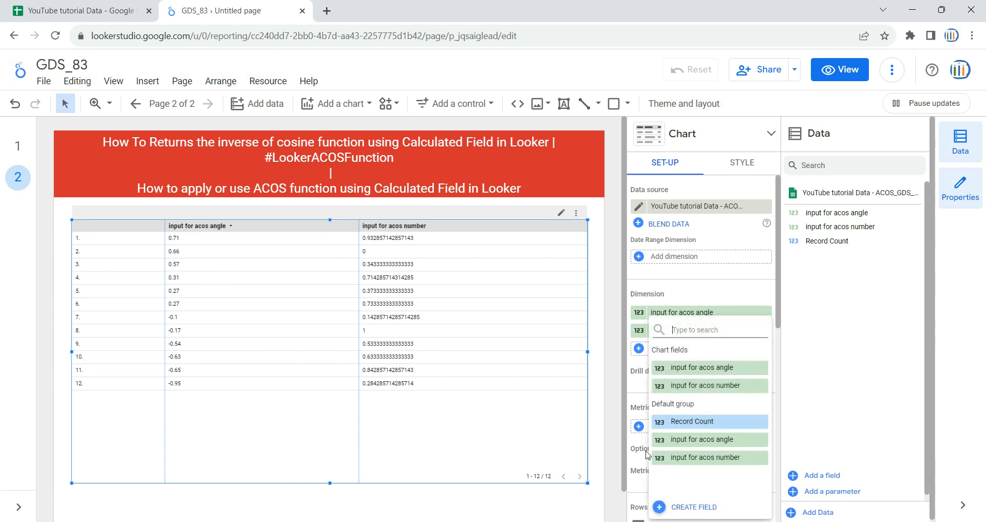
pyautogui.click(682, 507)
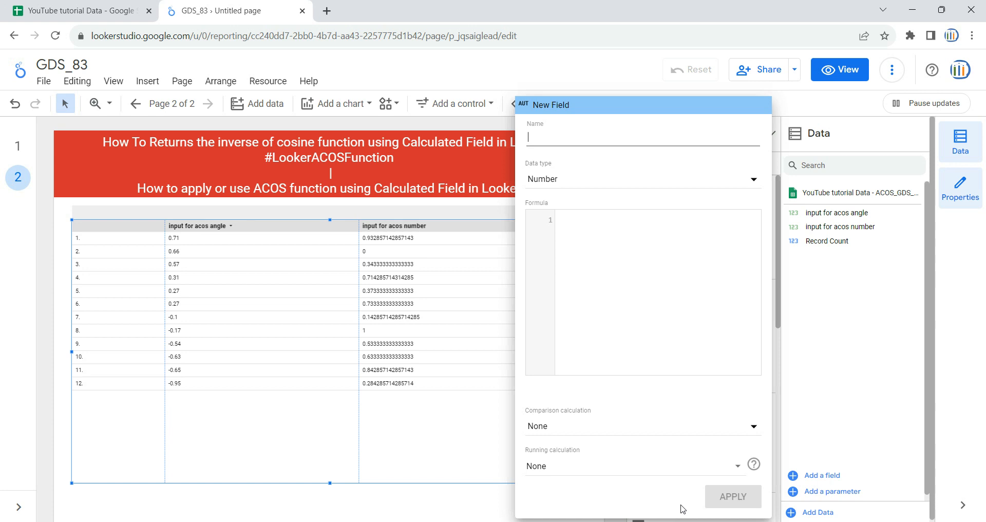
pyautogui.write('ac')
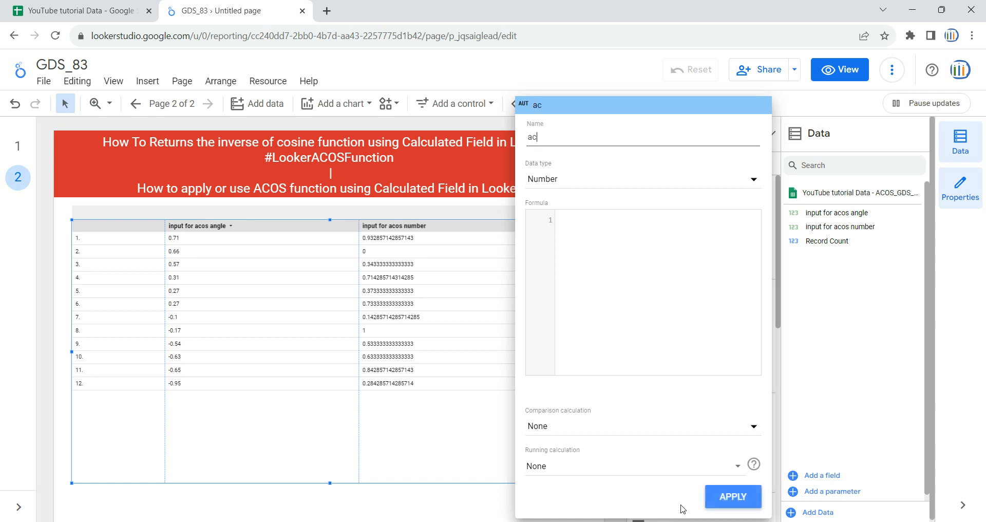
pyautogui.write('os_angle_output')
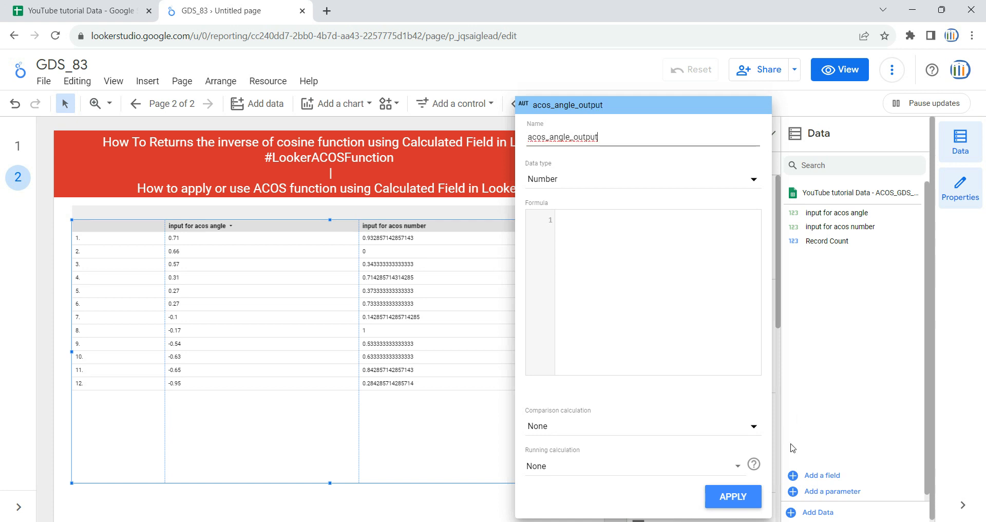
# - Set the new field's formula to ACOS(input for acos angle) and apply it to the table
pyautogui.click(666, 217)
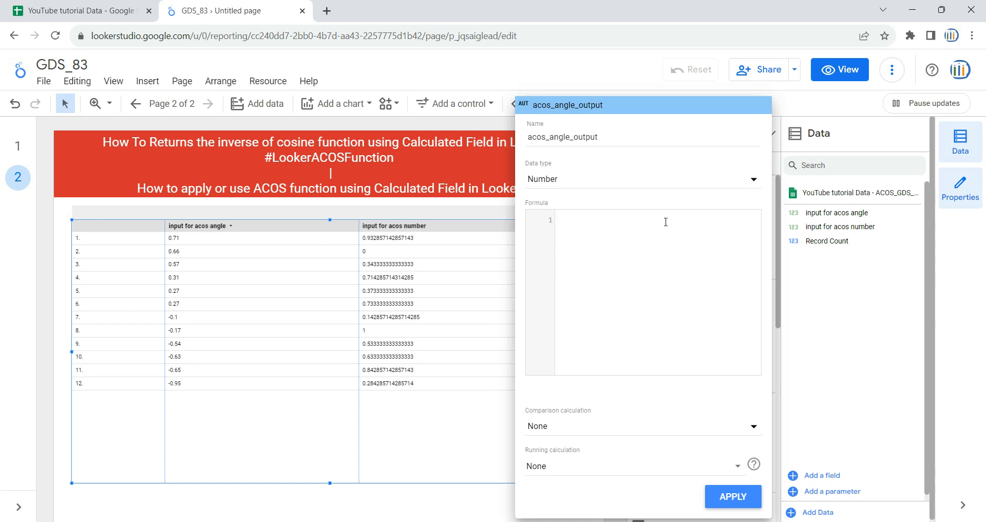
pyautogui.write('ac')
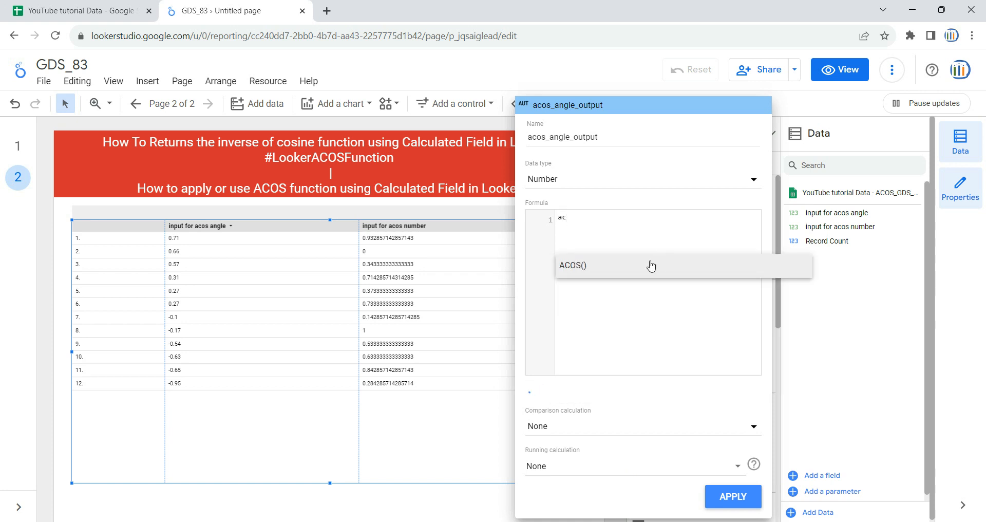
pyautogui.click(584, 272)
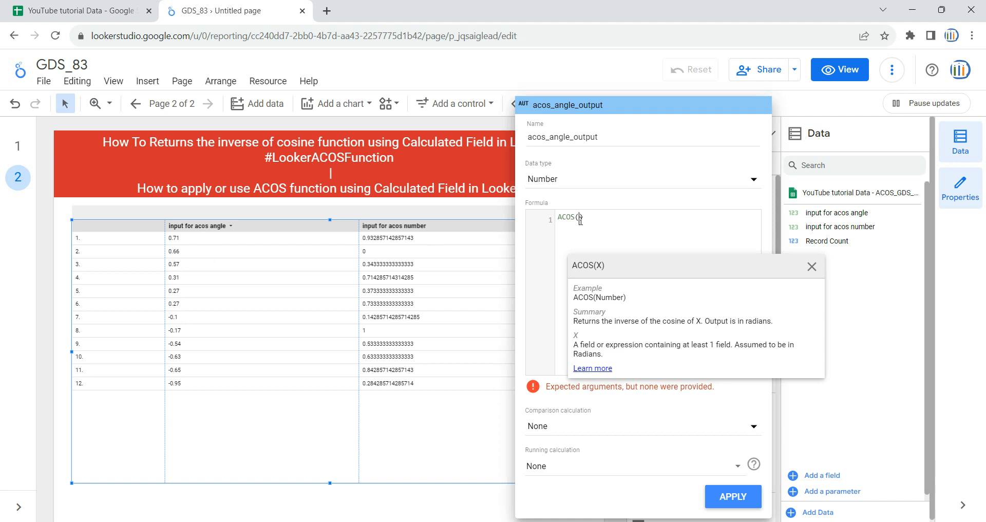
pyautogui.write('in')
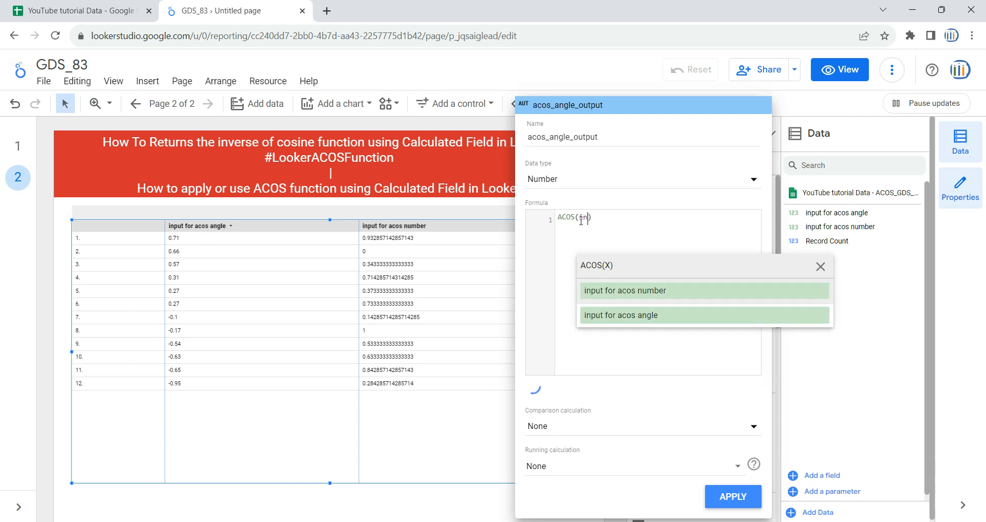
pyautogui.write('put')
pyautogui.write(' for')
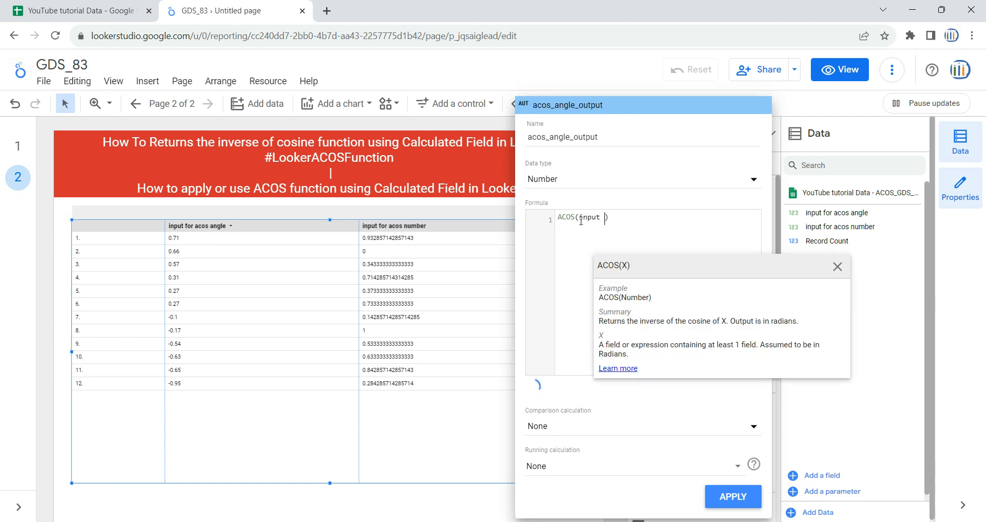
pyautogui.press('BackSpace')
pyautogui.press('BackSpace')
pyautogui.press('BackSpace')
pyautogui.press('BackSpace')
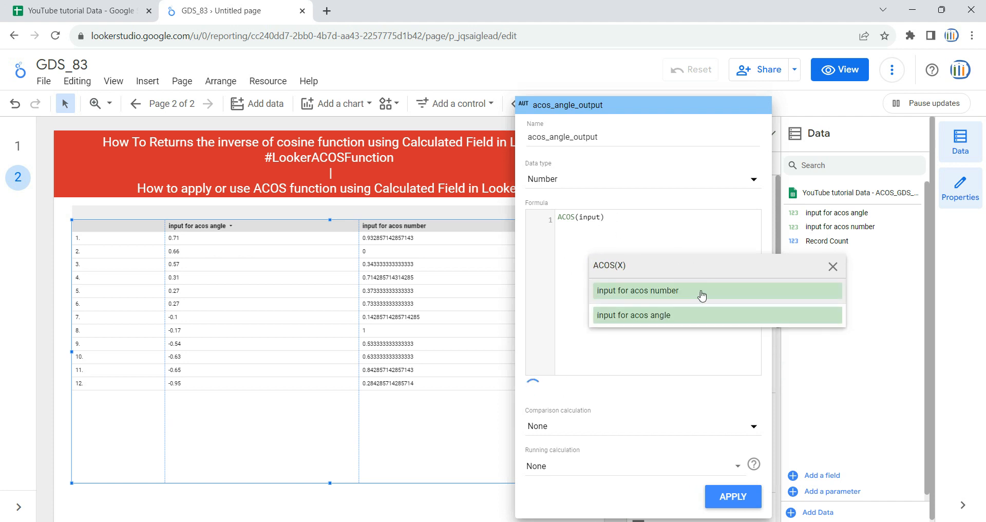
pyautogui.click(674, 319)
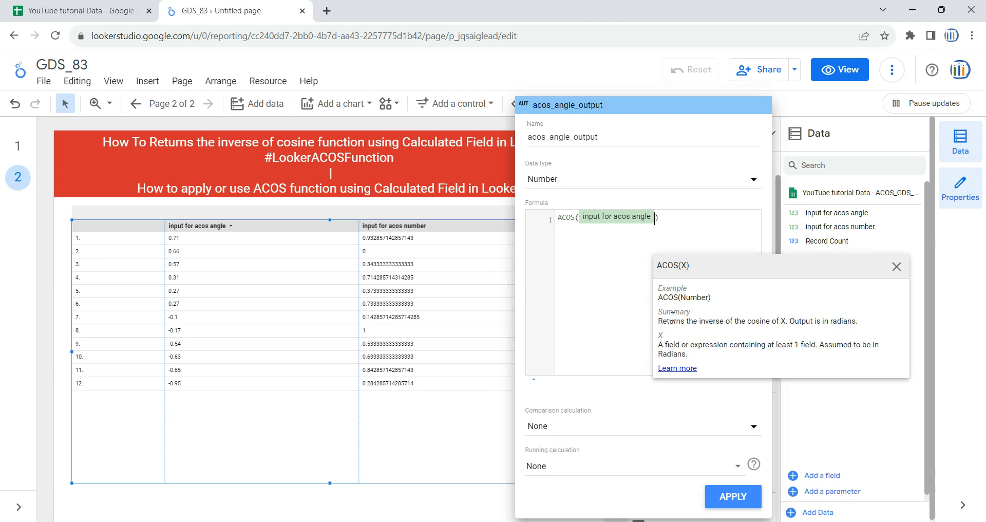
pyautogui.click(709, 218)
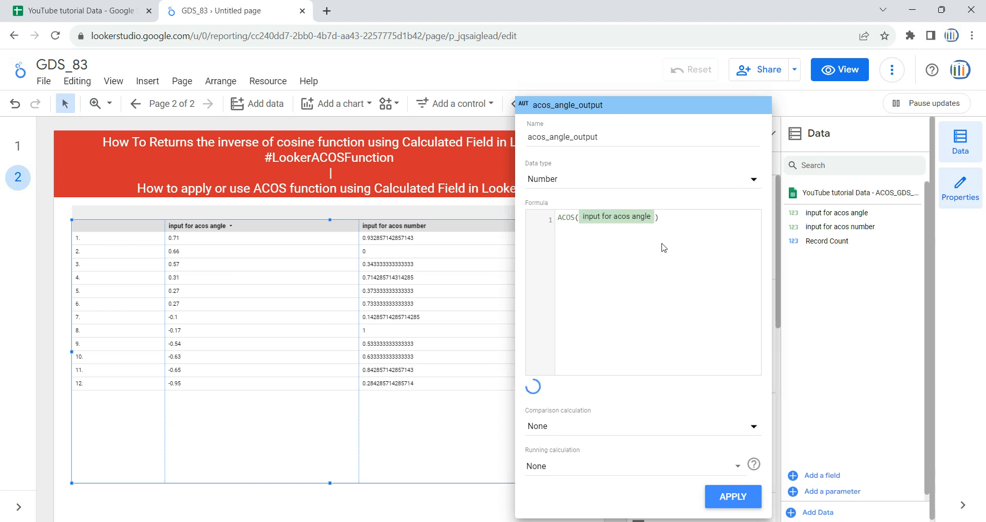
pyautogui.click(748, 502)
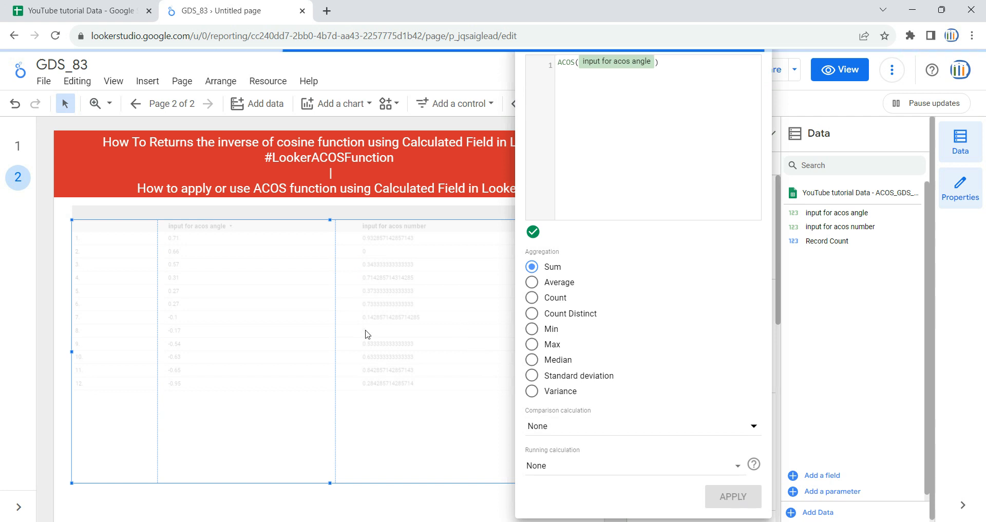
# - Close the field editor and widen the table's acos_angle_output column until its full header fits
pyautogui.click(58, 281)
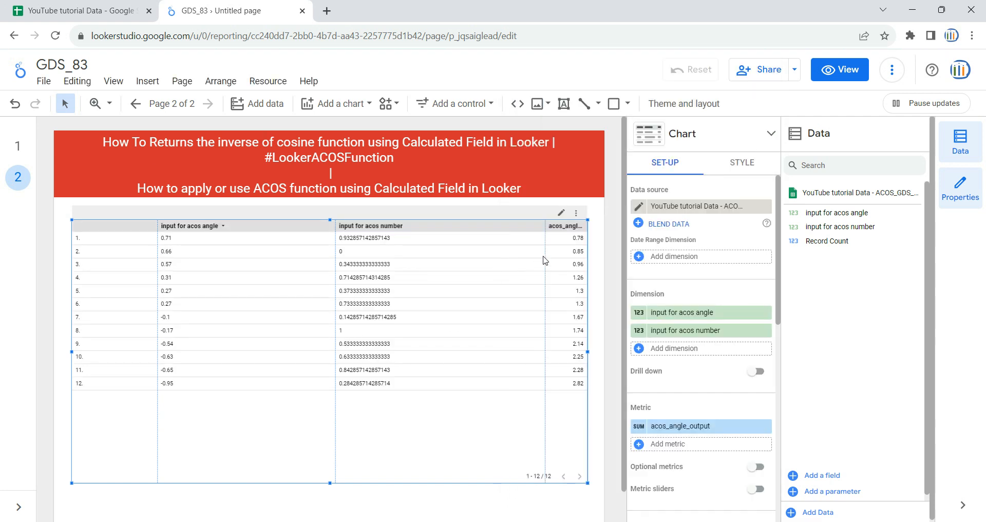
pyautogui.moveTo(545, 256); pyautogui.dragTo(407, 272)
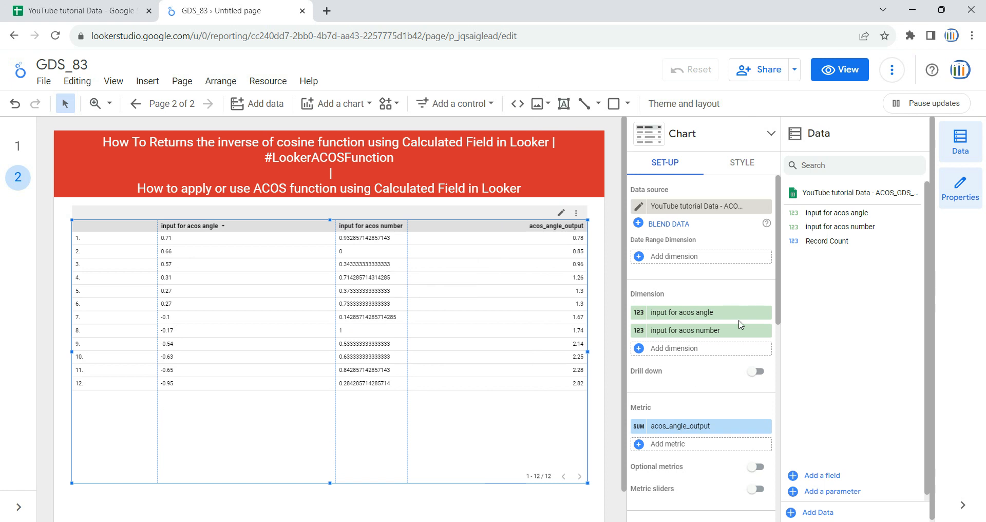
# - Create a second calculated metric field for the table named acos_number_output
pyautogui.scroll(-3, 749, 407)
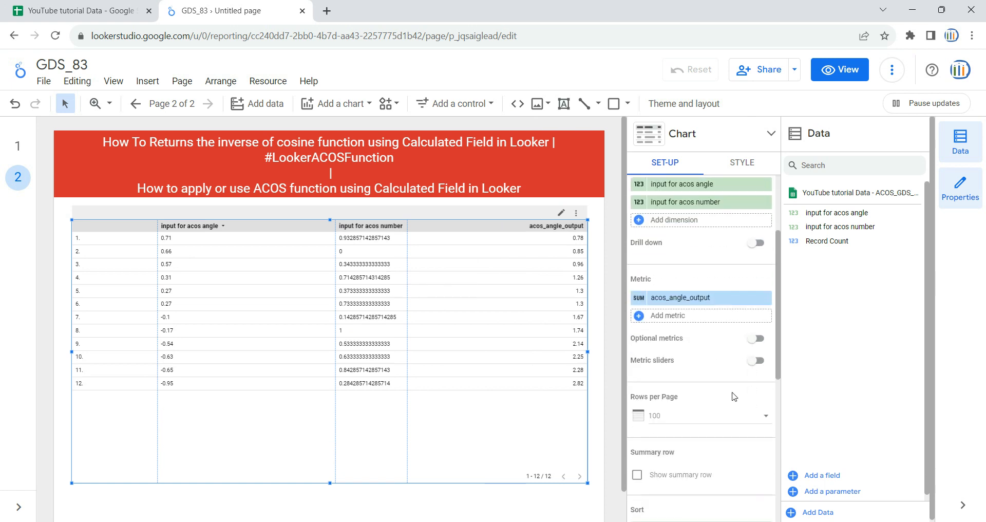
pyautogui.click(673, 322)
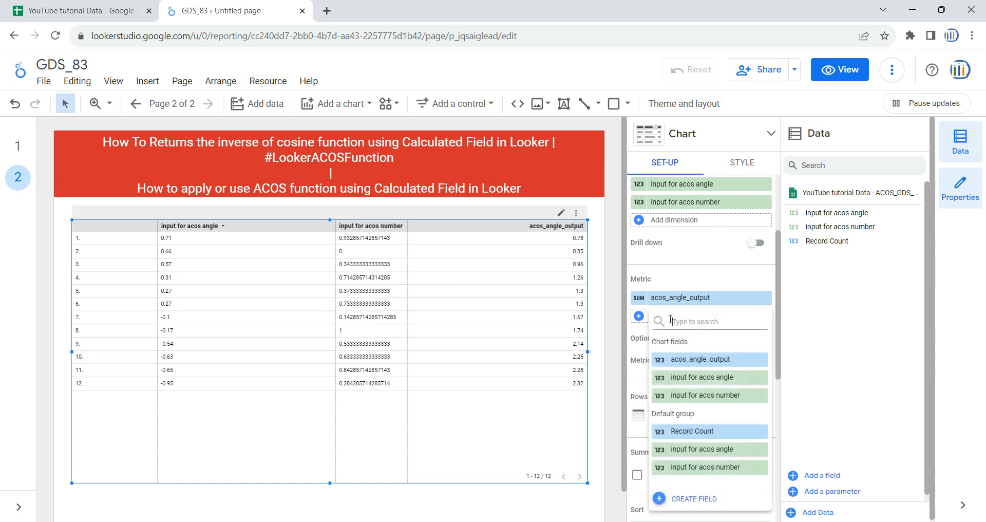
pyautogui.click(686, 499)
pyautogui.click(612, 135)
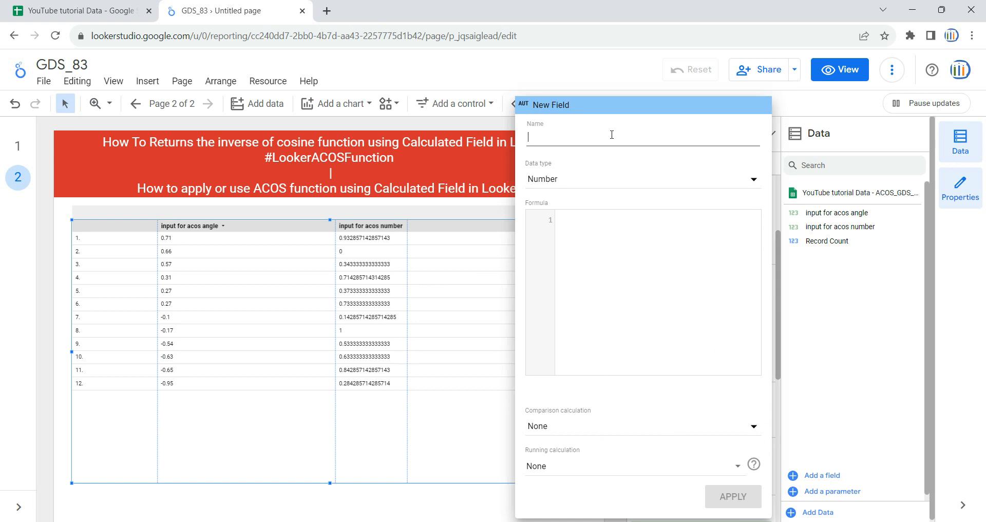
pyautogui.write('acos')
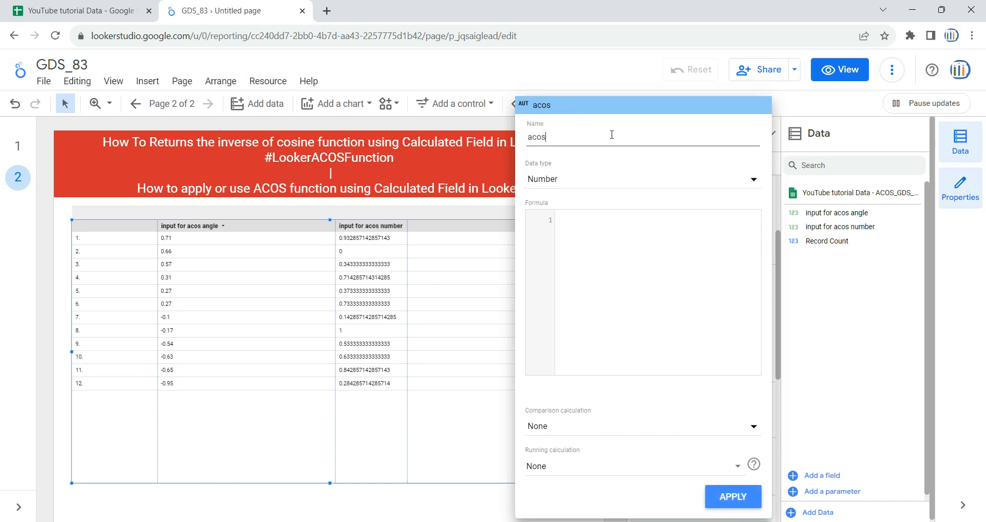
pyautogui.write('_number_output')
# - Apply the formula ACOS(input for acos number) to the acos_number_output field and widen its table column to fit the header
pyautogui.click(706, 223)
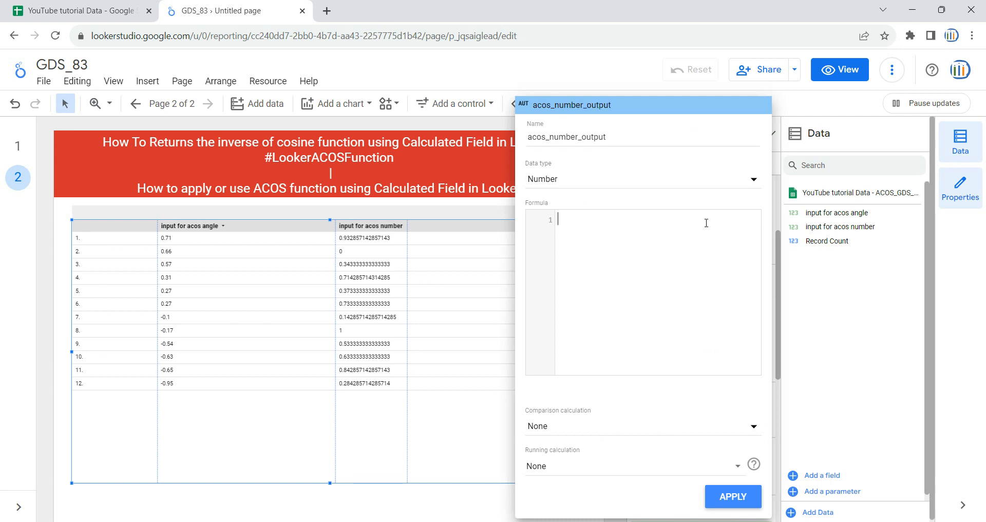
pyautogui.write('ac')
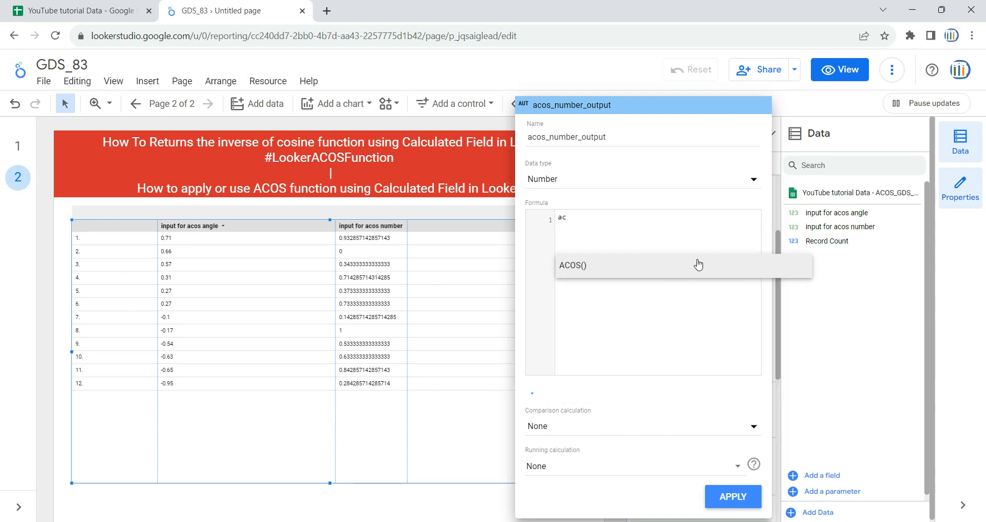
pyautogui.click(699, 264)
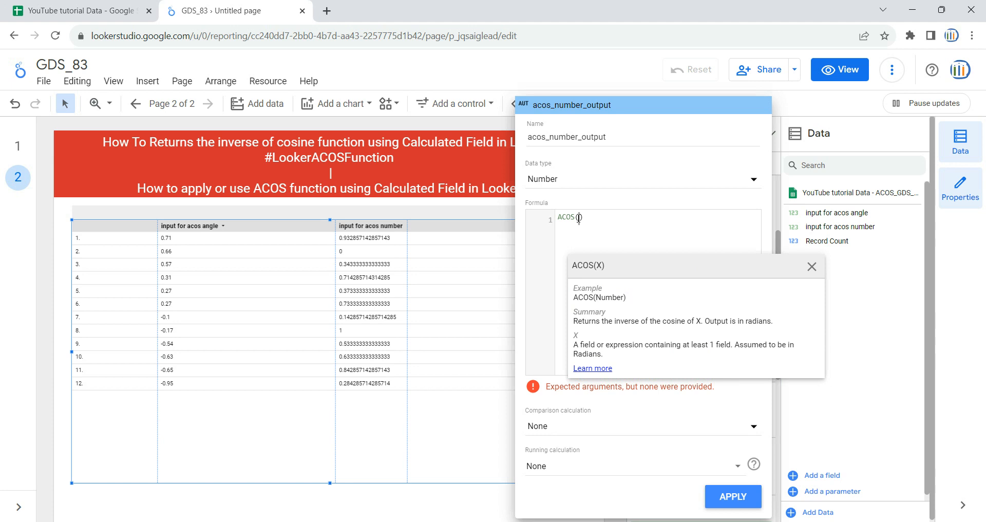
pyautogui.write('input')
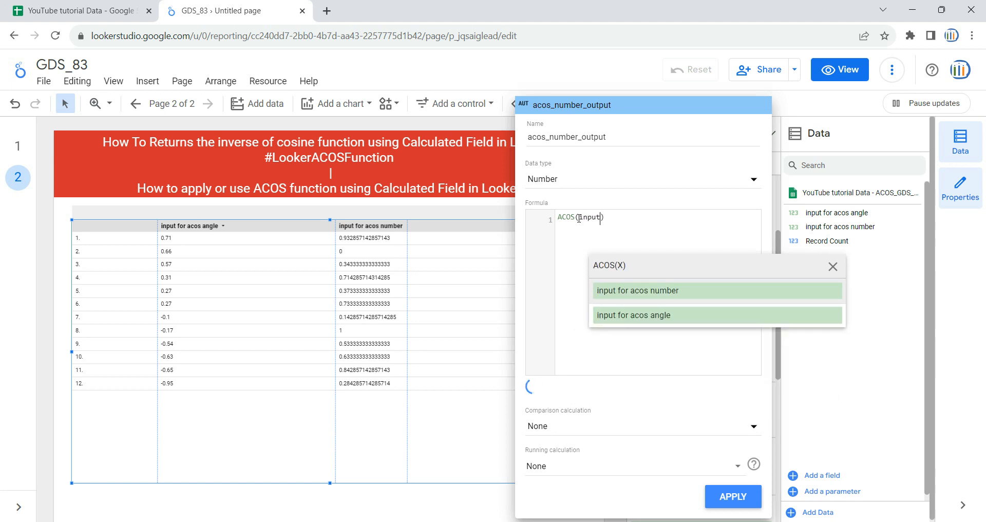
pyautogui.click(705, 291)
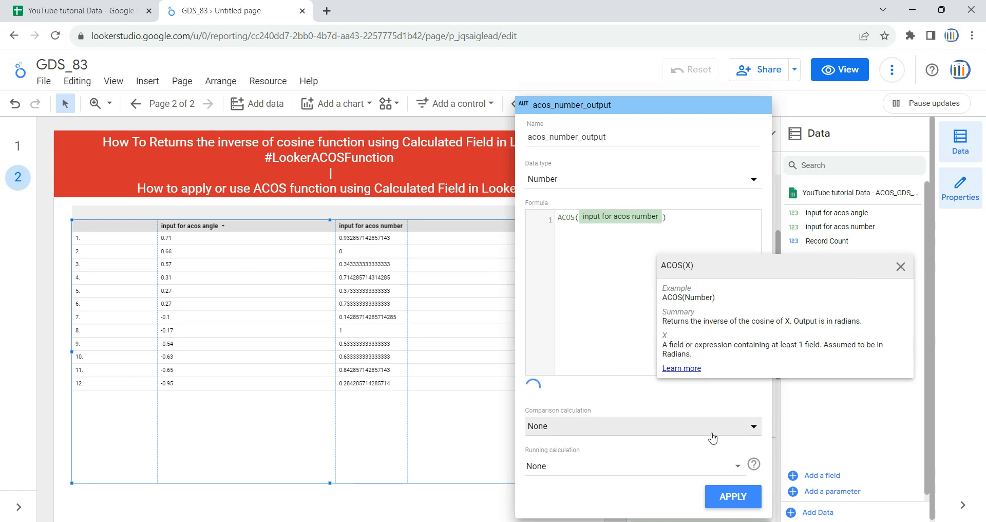
pyautogui.click(730, 496)
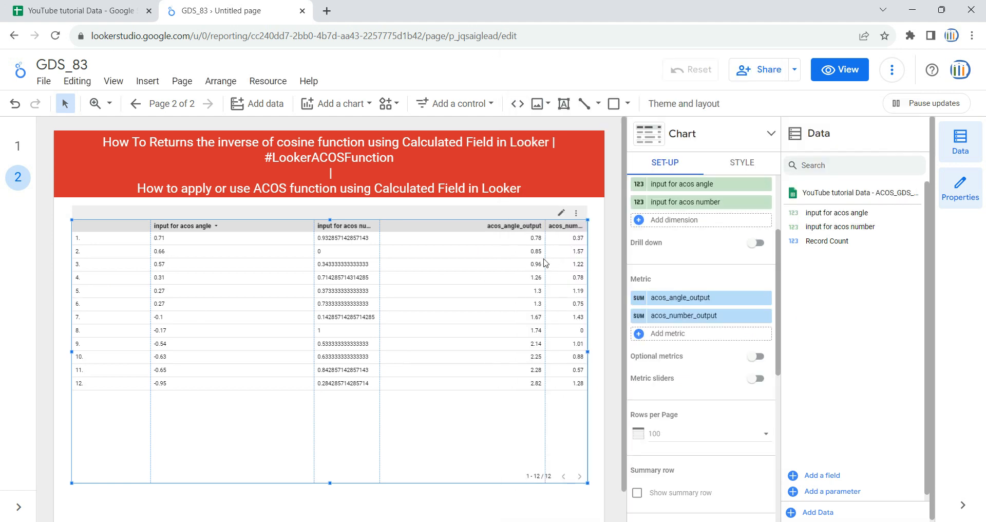
pyautogui.moveTo(545, 263); pyautogui.dragTo(487, 265)
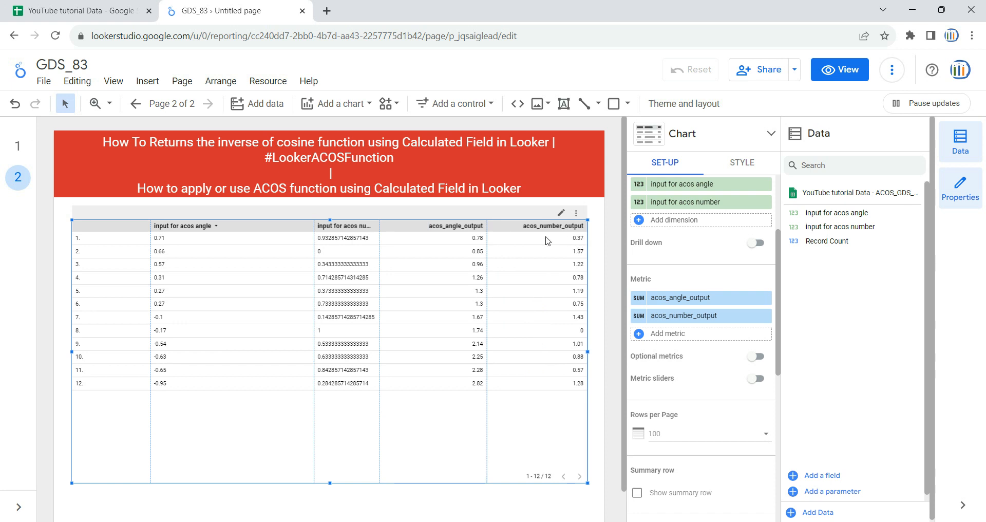